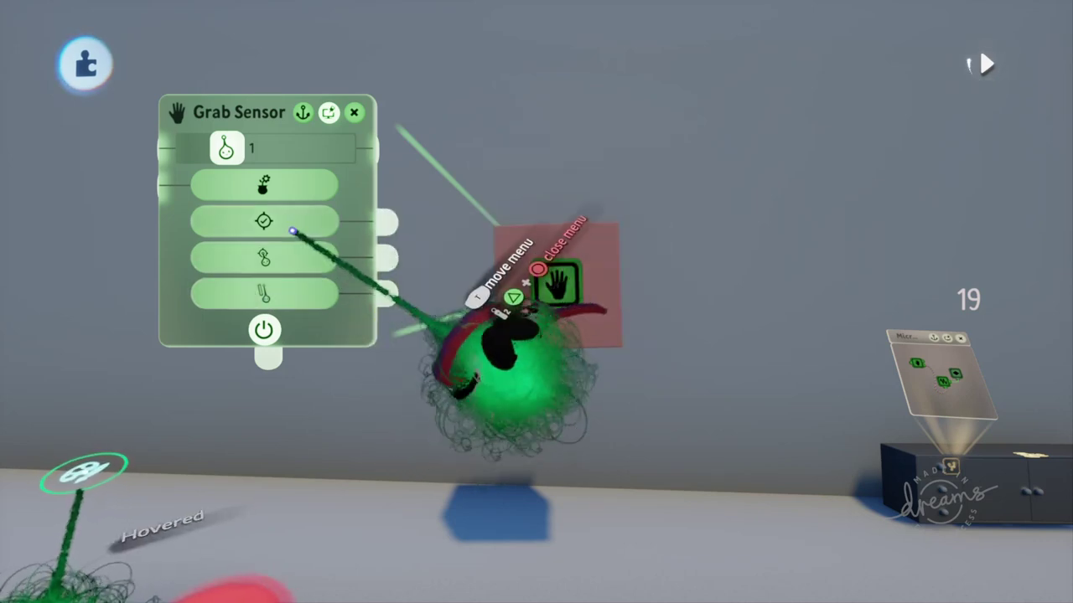
# Close the Grab Sensor settings, then enter test mode and grab the upper drawer at the cabinet's end.
pyautogui.press('Escape')
pyautogui.press('Escape')
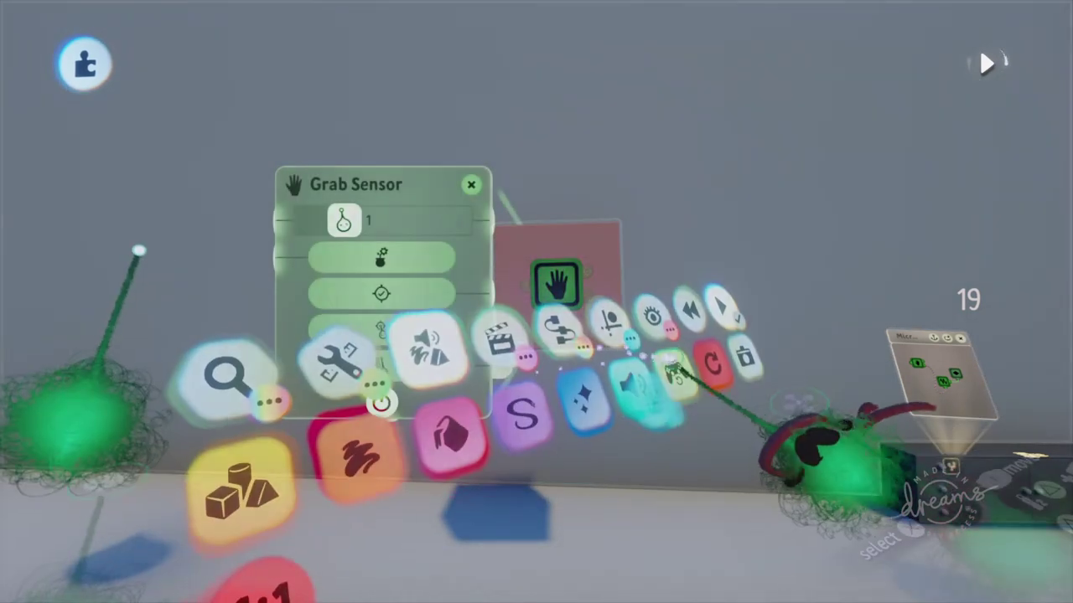
pyautogui.click(690, 376)
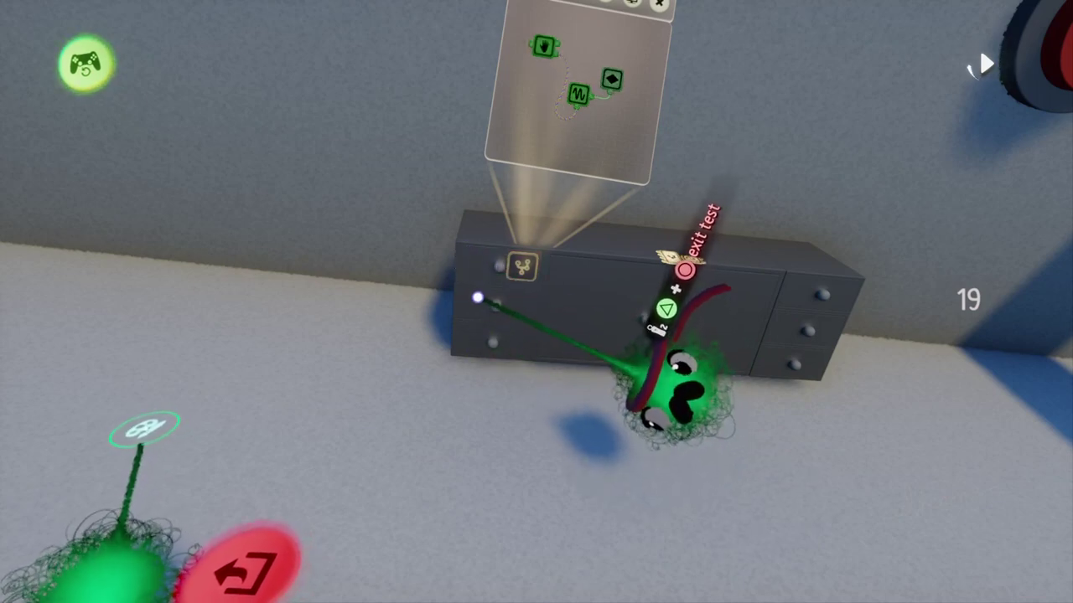
pyautogui.click(478, 263)
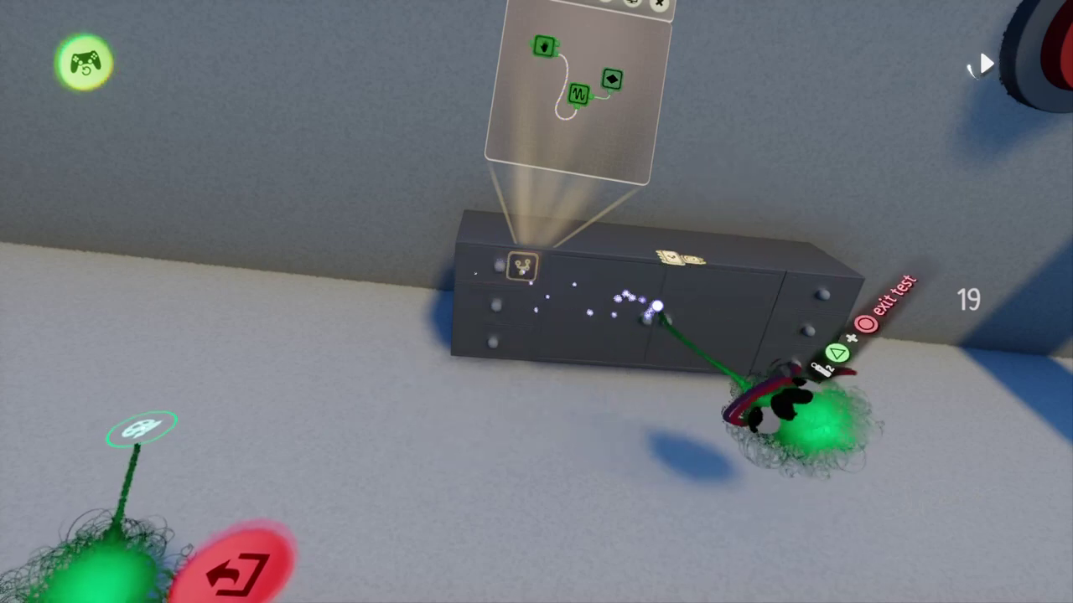
# Examine how the red button's Grab Sensor feeds its Grabbed output to the two neighbouring gadgets.
pyautogui.moveTo(846, 326); pyautogui.dragTo(626, 379, button='middle')
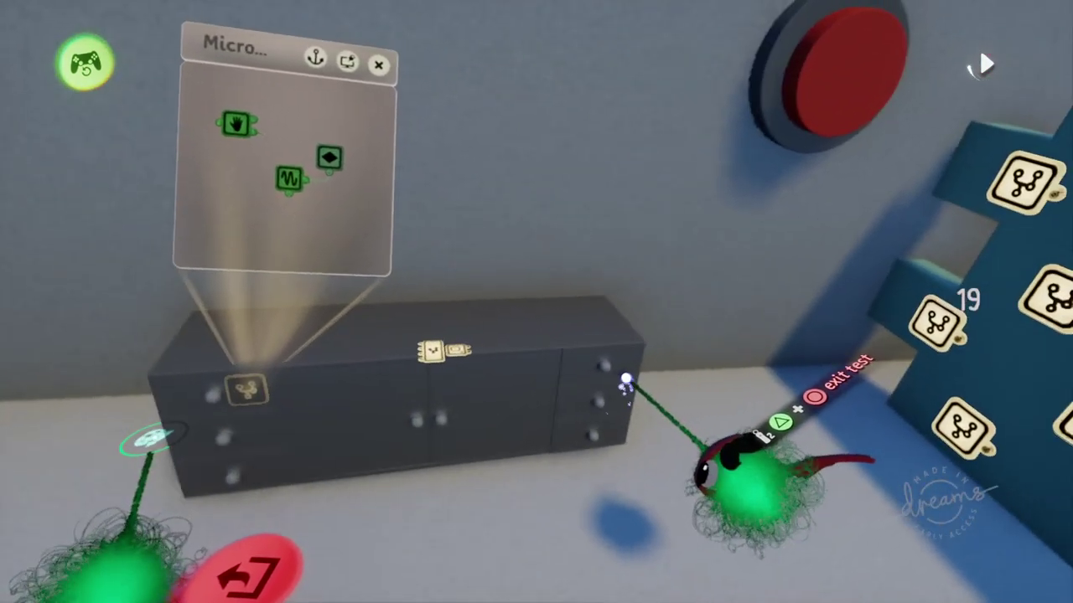
pyautogui.moveTo(765, 248); pyautogui.dragTo(593, 378, button='middle')
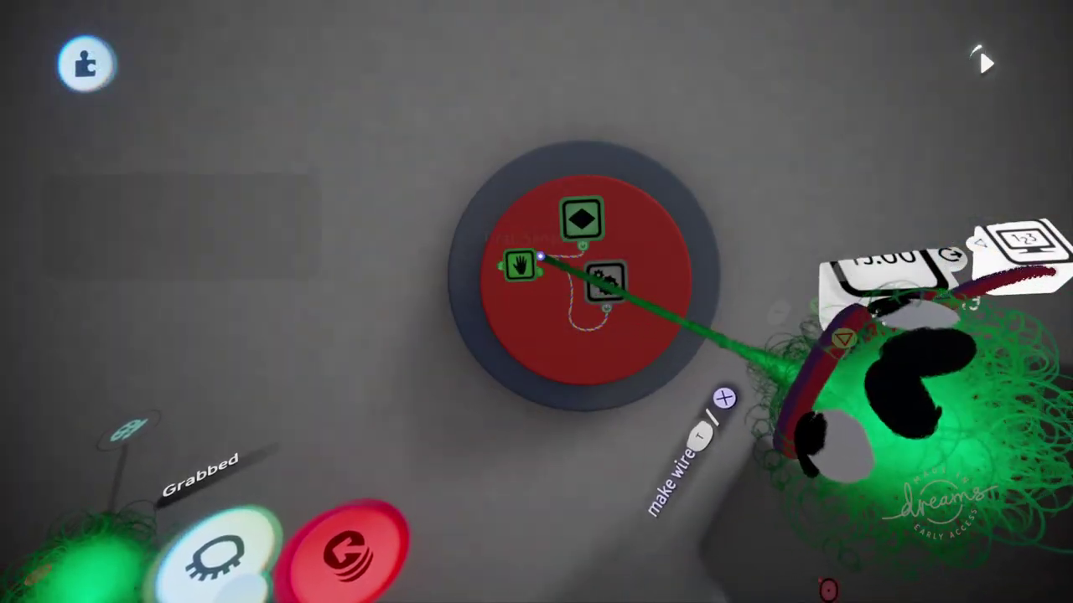
pyautogui.moveTo(539, 258)
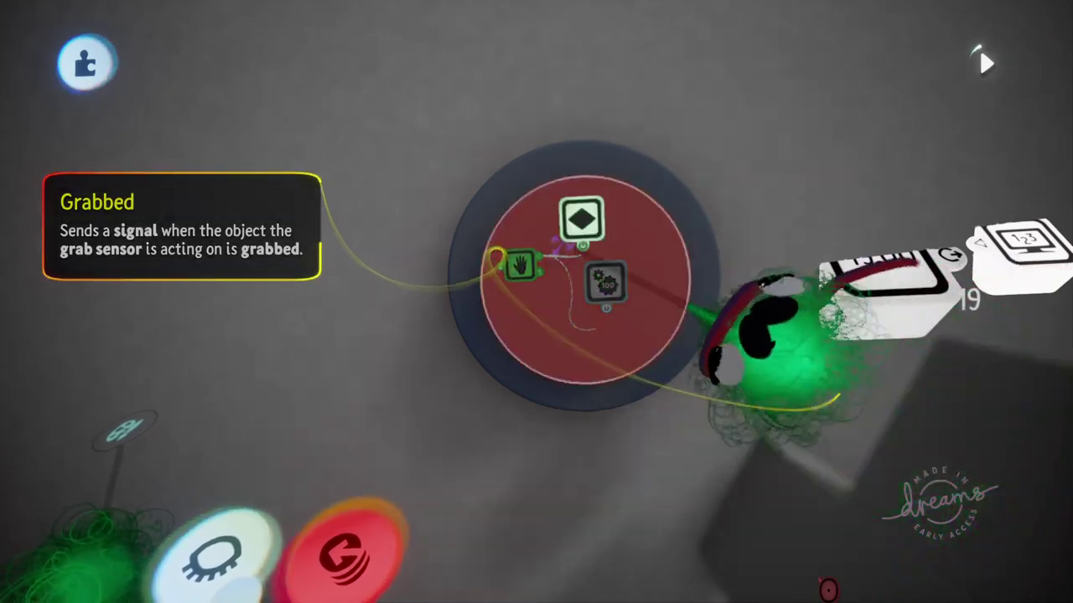
pyautogui.moveTo(578, 235); pyautogui.dragTo(608, 289)
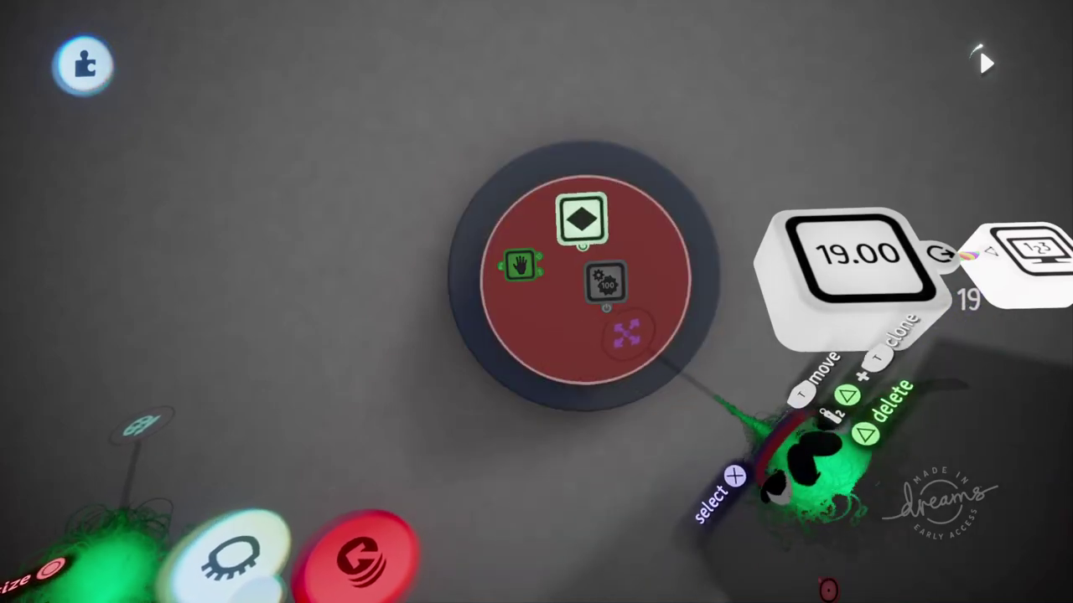
pyautogui.press('Escape')
pyautogui.press('Escape')
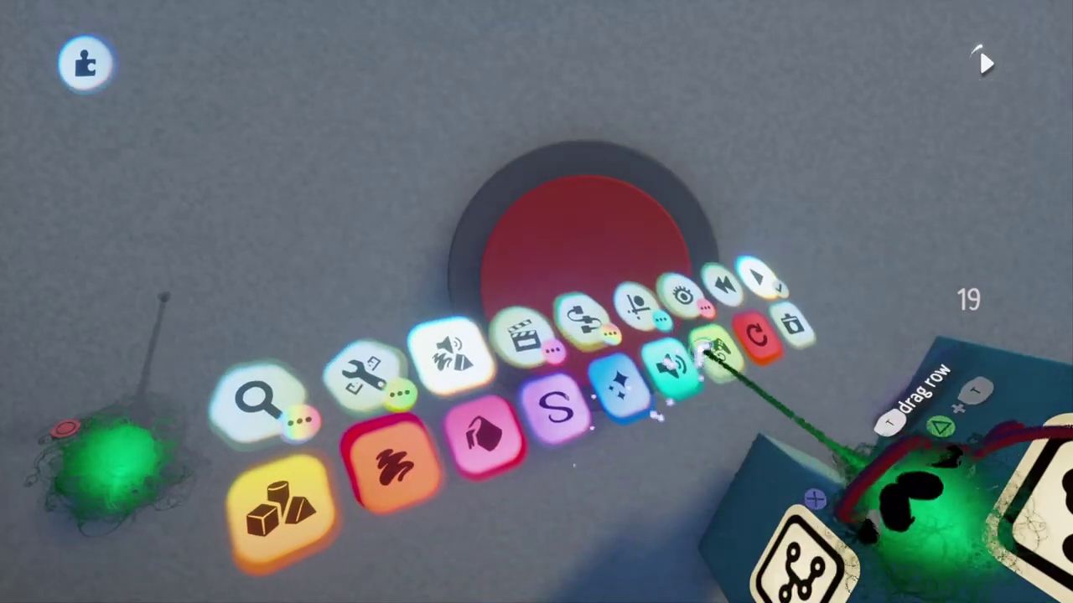
# Enter test mode and grab the red button repeatedly to try its push animation and counter.
pyautogui.click(710, 359)
pyautogui.click(603, 323)
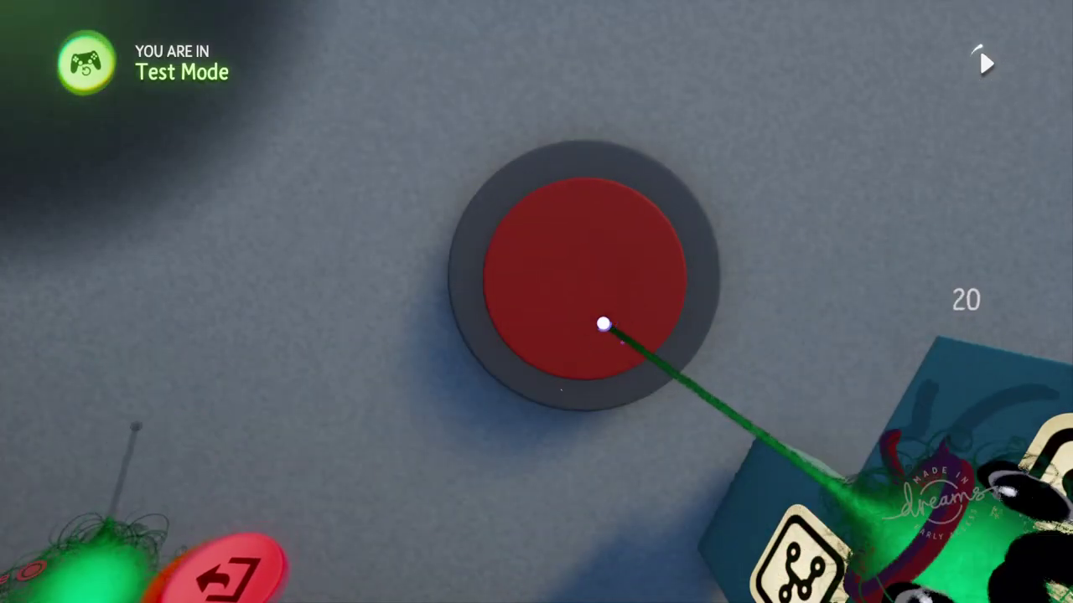
pyautogui.click(600, 312)
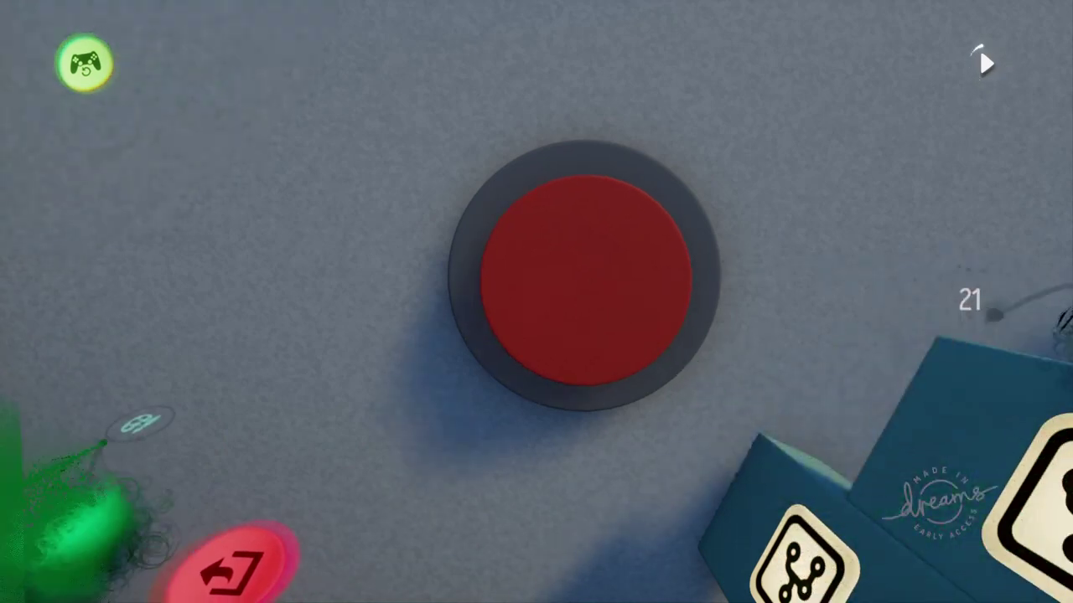
pyautogui.click(620, 303)
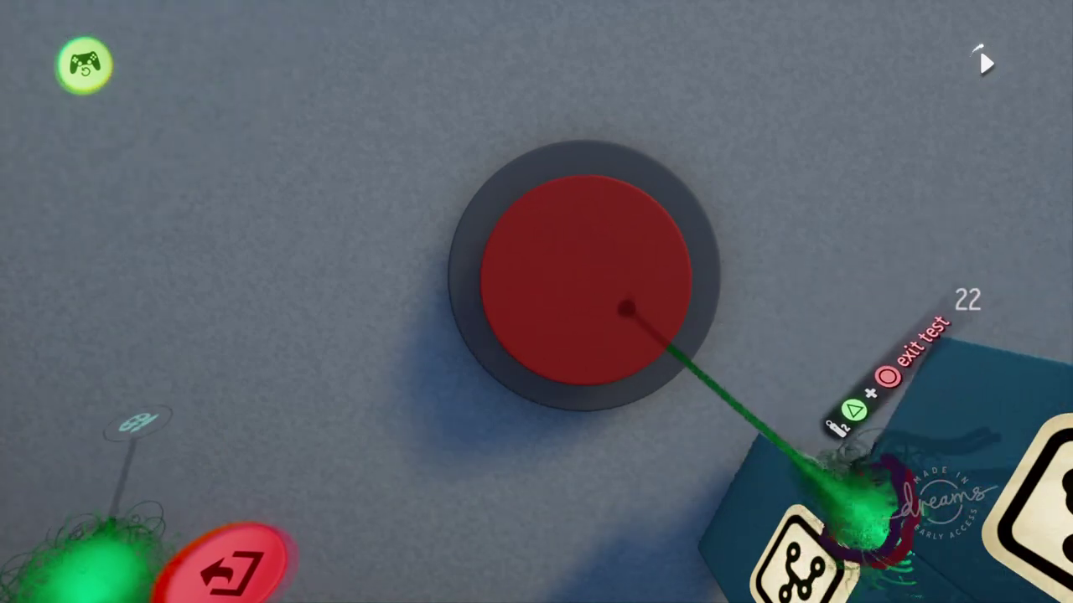
pyautogui.click(630, 274)
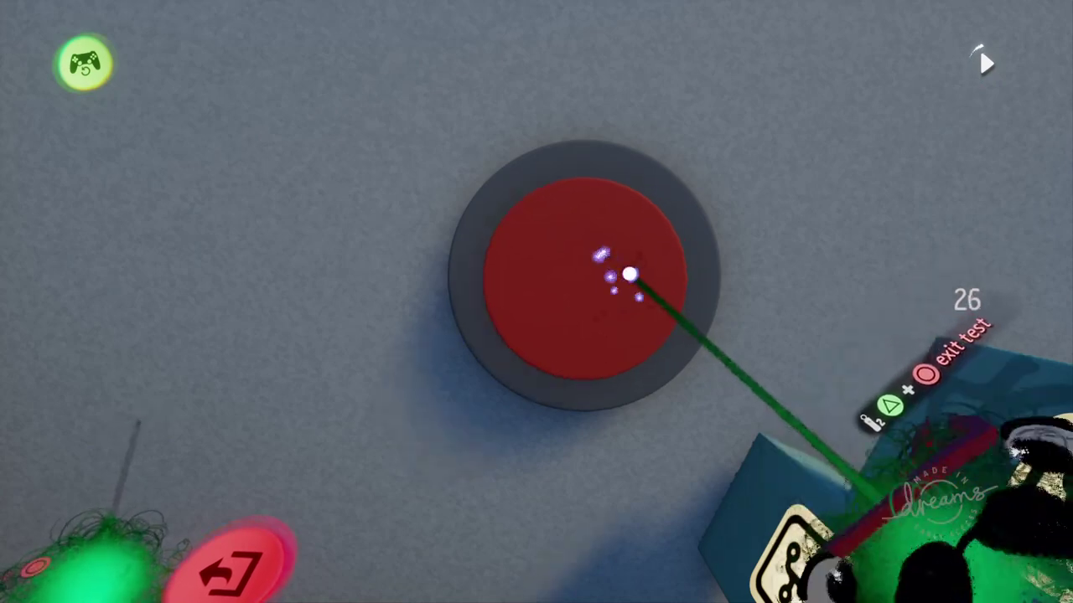
pyautogui.click(634, 277)
pyautogui.click(635, 277)
pyautogui.click(634, 269)
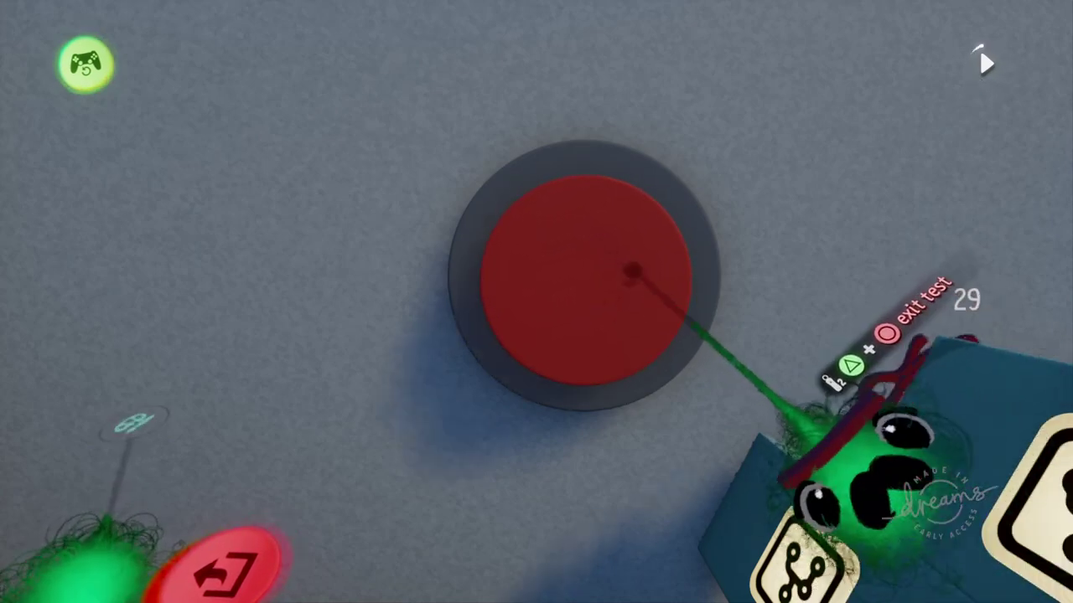
pyautogui.click(637, 273)
# Exit test mode, open the microchip of a brick in the wall and reposition its canvas for a full view.
pyautogui.moveTo(830, 298); pyautogui.dragTo(601, 265, button='middle')
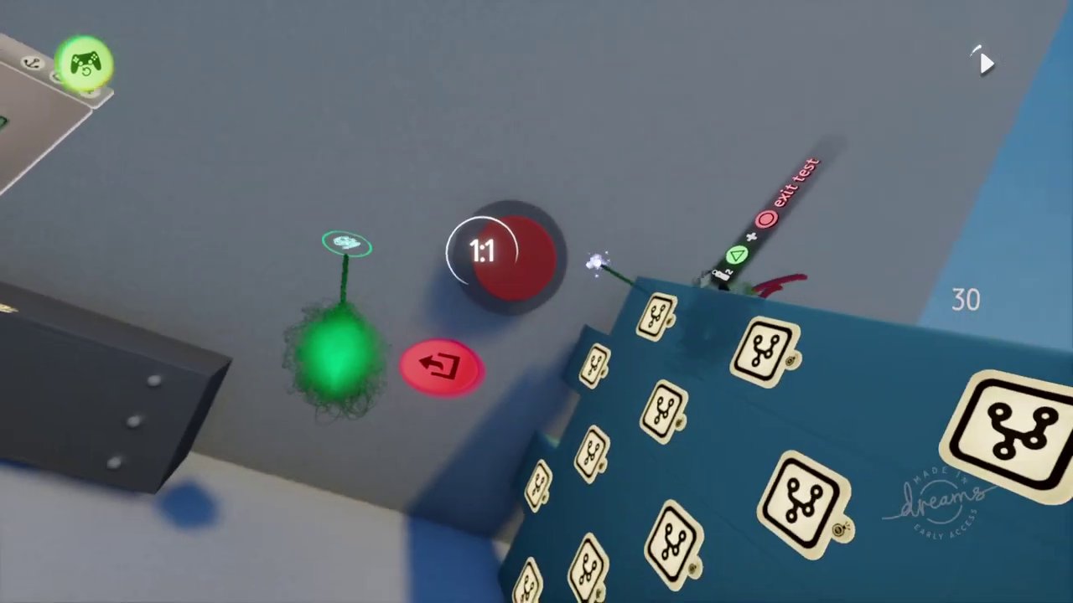
pyautogui.moveTo(763, 342); pyautogui.dragTo(545, 276, button='middle')
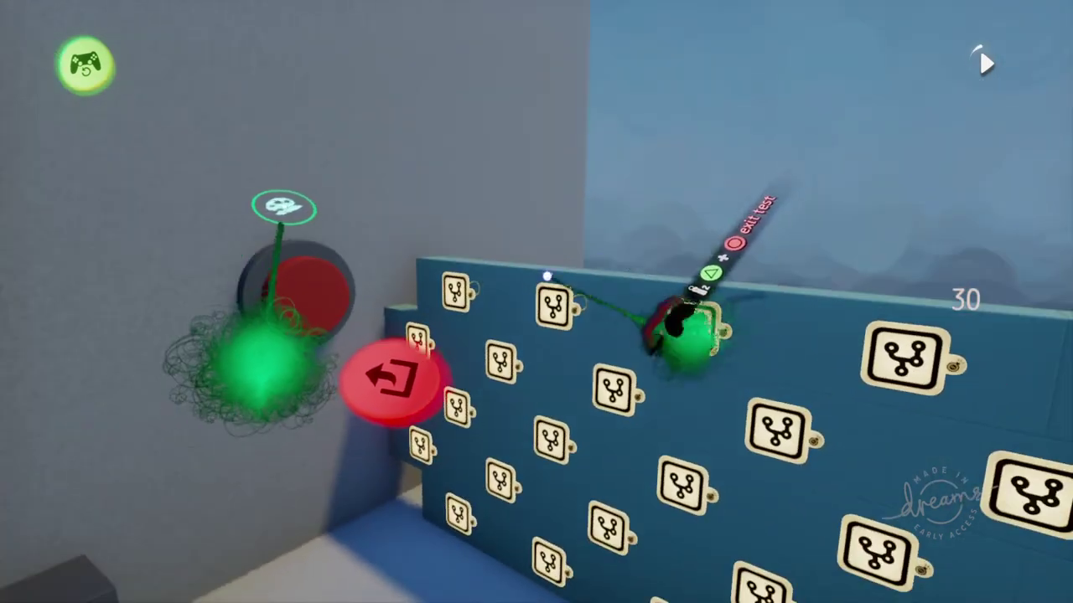
pyautogui.click(432, 385)
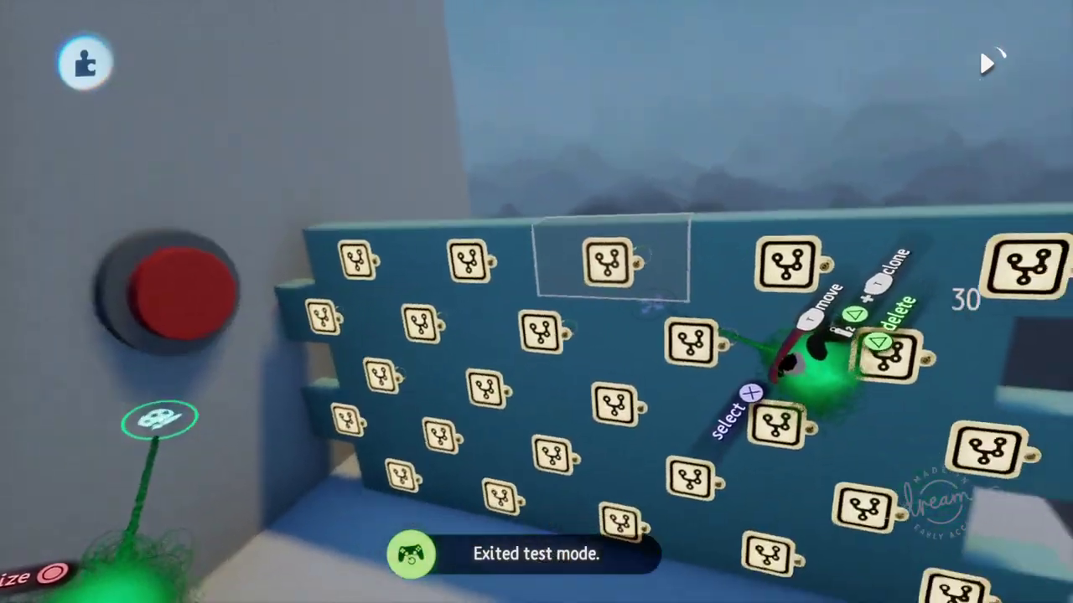
pyautogui.moveTo(653, 304); pyautogui.dragTo(563, 338, button='middle')
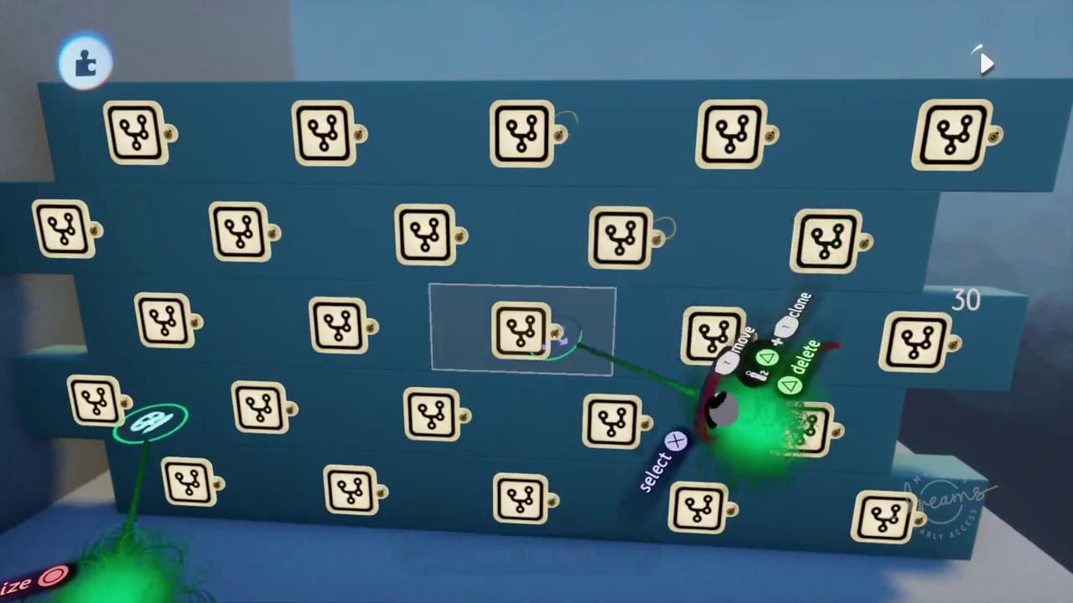
pyautogui.moveTo(539, 467); pyautogui.dragTo(634, 333, button='middle')
pyautogui.click(643, 405)
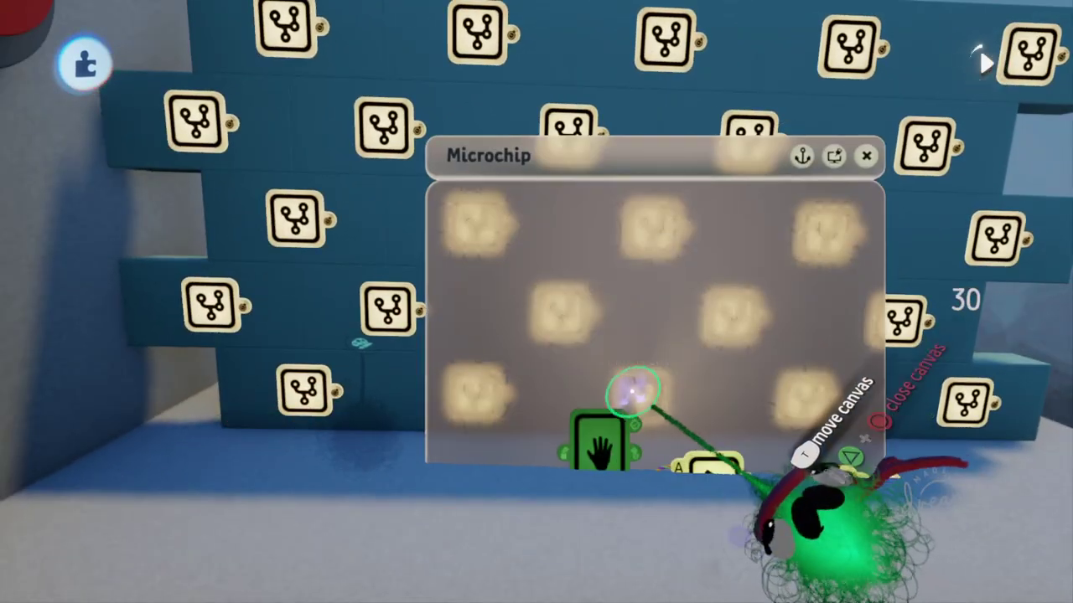
pyautogui.moveTo(653, 367); pyautogui.dragTo(618, 195)
pyautogui.moveTo(651, 343); pyautogui.dragTo(600, 385, button='middle')
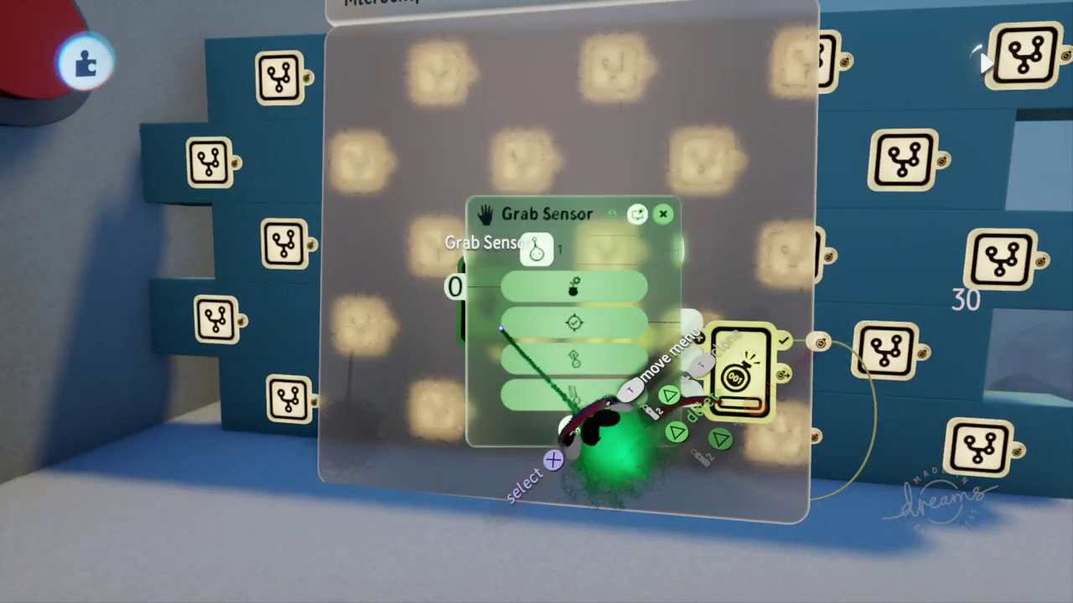
# Move the brick's Grab Sensor settings clear of the gadgets, review them and close them.
pyautogui.moveTo(650, 431); pyautogui.dragTo(352, 486)
pyautogui.moveTo(284, 327)
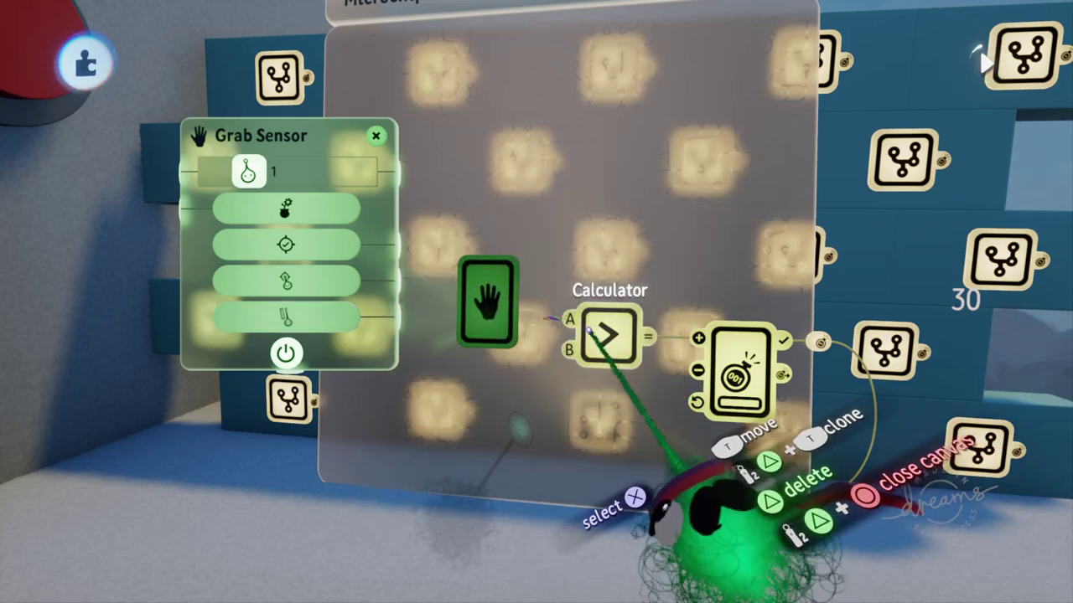
pyautogui.press('Escape')
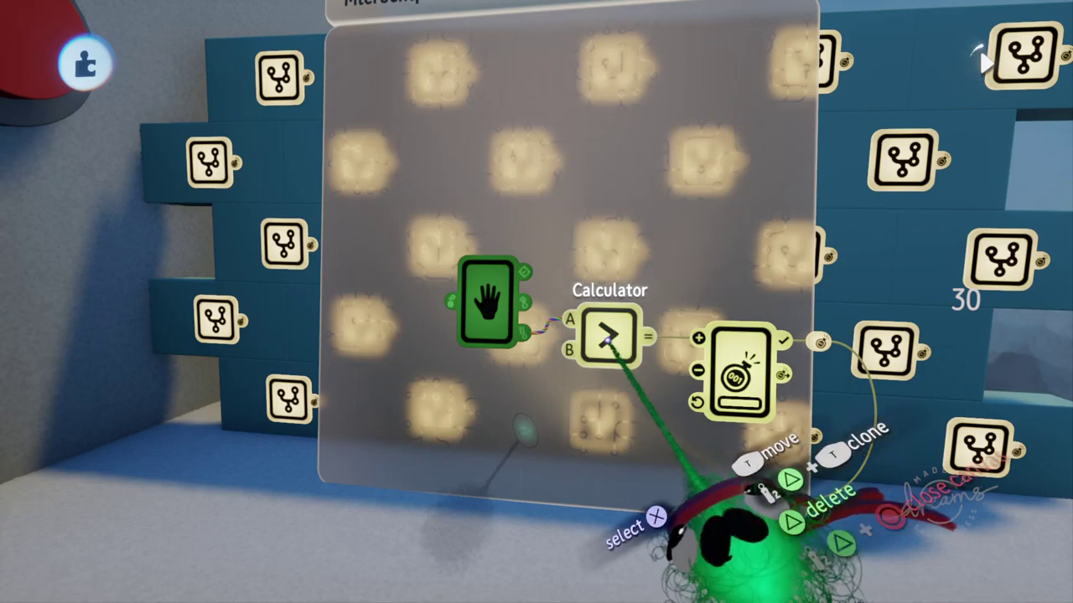
# Review the operands in the greater-than Calculator's settings and close them.
pyautogui.click(618, 348)
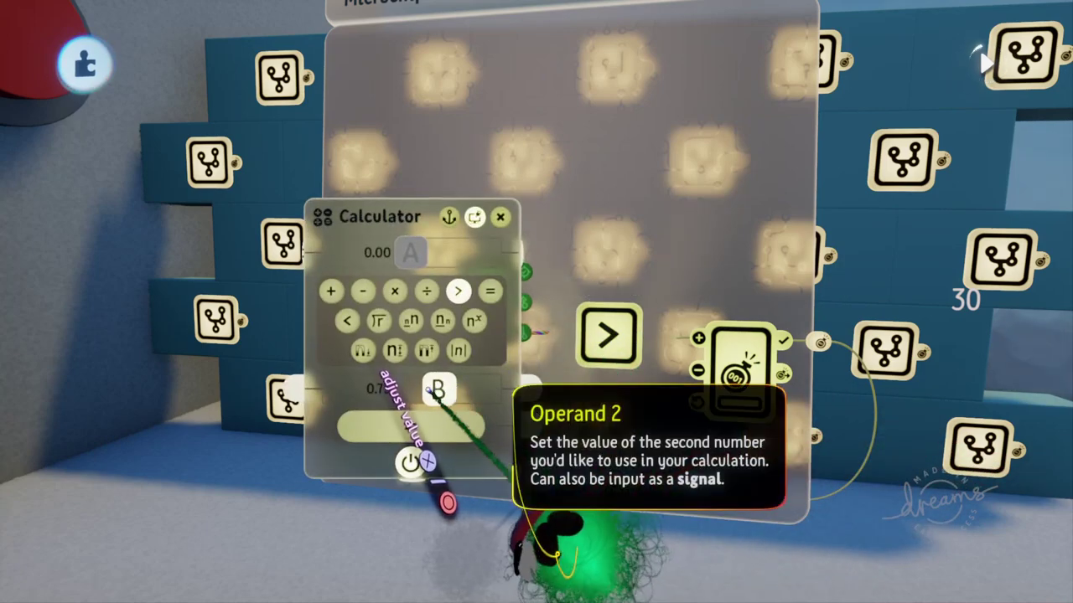
pyautogui.press('Escape')
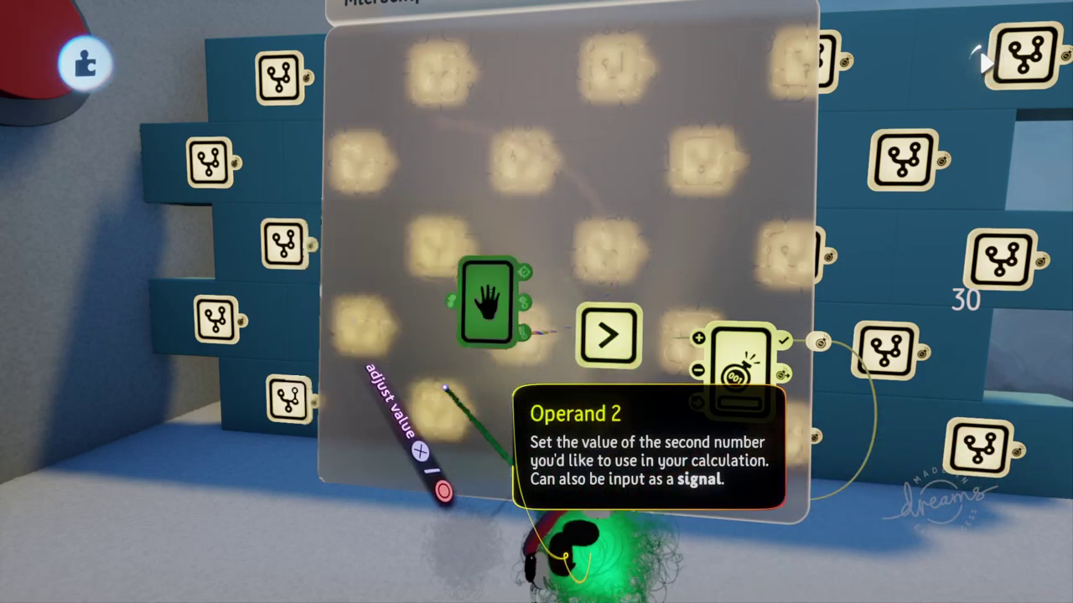
# Move the microchip canvas off the wall and review the wired Moveable setting in the brick's Physical Properties.
pyautogui.moveTo(559, 383); pyautogui.dragTo(434, 283, button='middle')
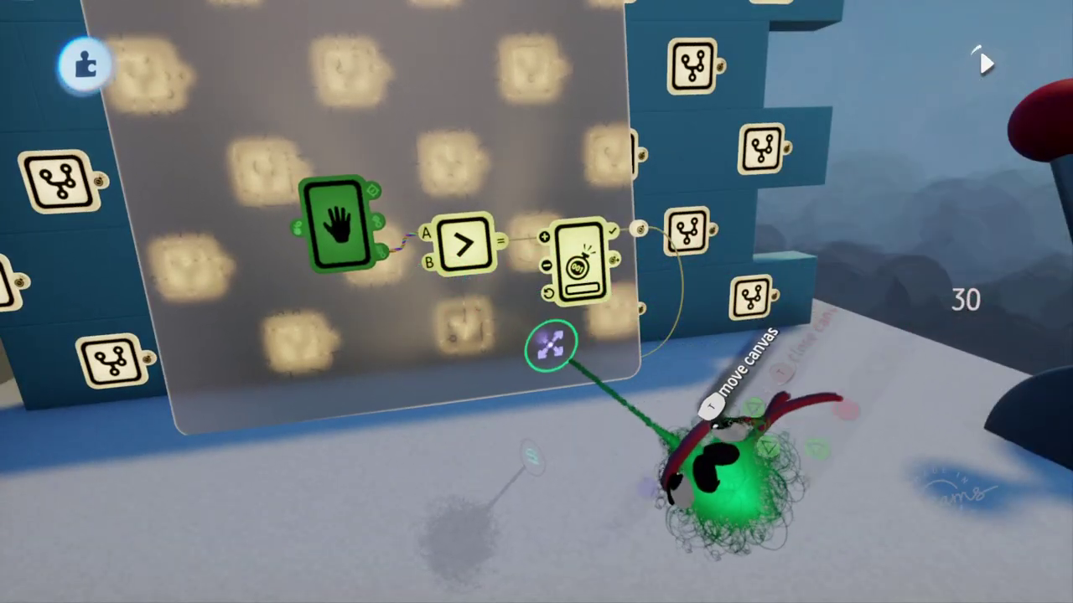
pyautogui.moveTo(662, 302); pyautogui.dragTo(587, 336, button='middle')
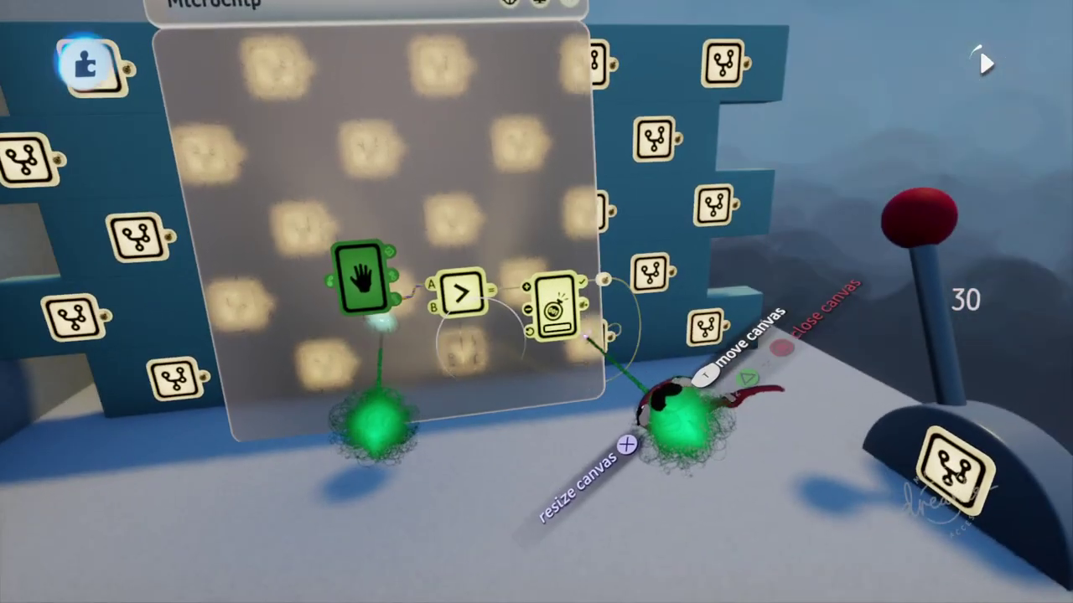
pyautogui.moveTo(534, 367); pyautogui.dragTo(247, 331)
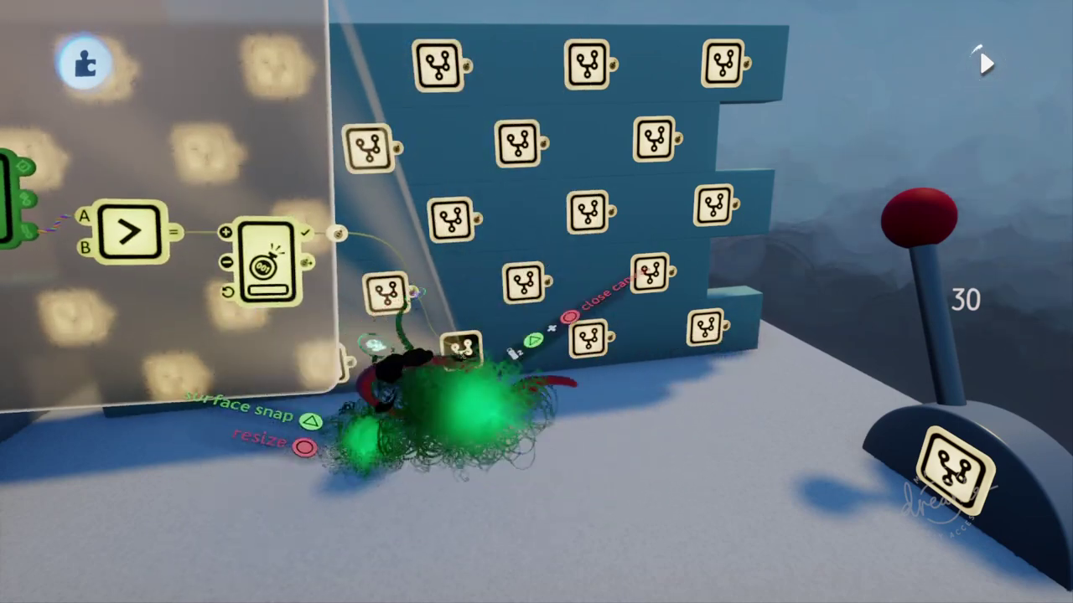
pyautogui.click(512, 356)
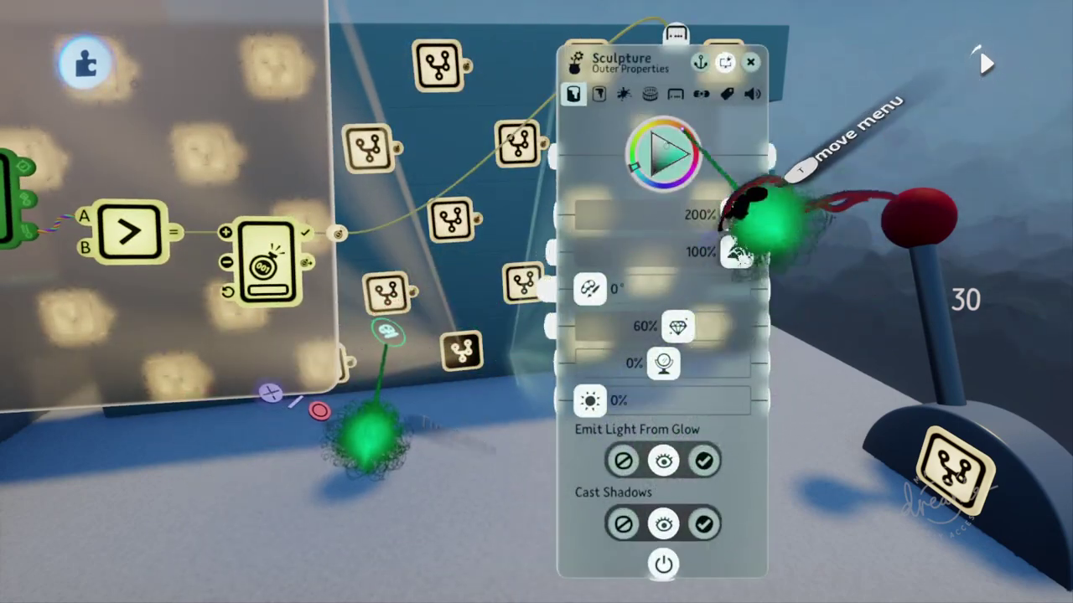
pyautogui.click(675, 96)
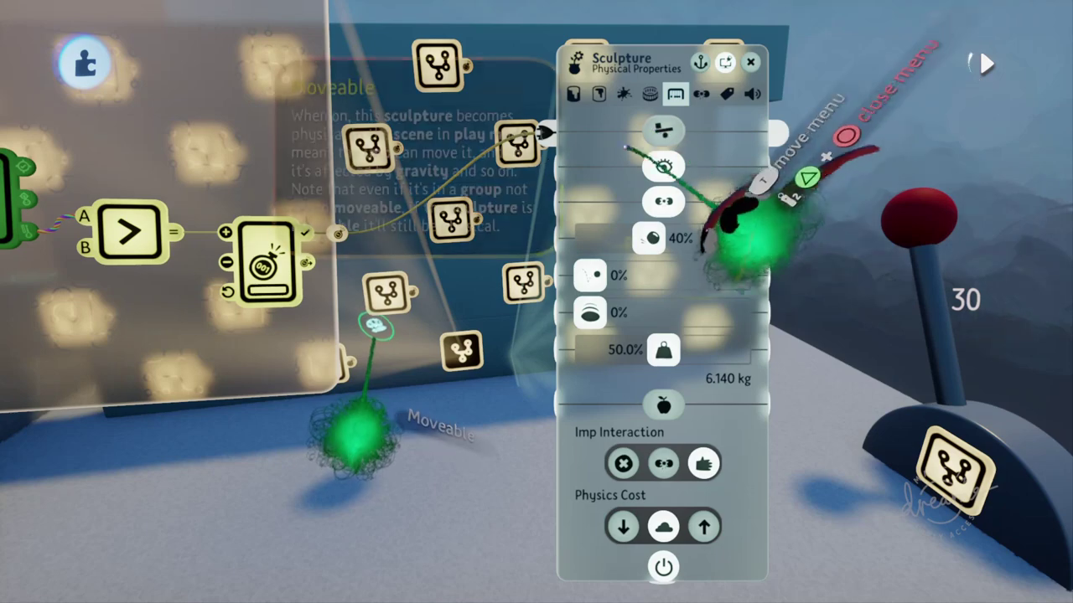
pyautogui.press('Escape')
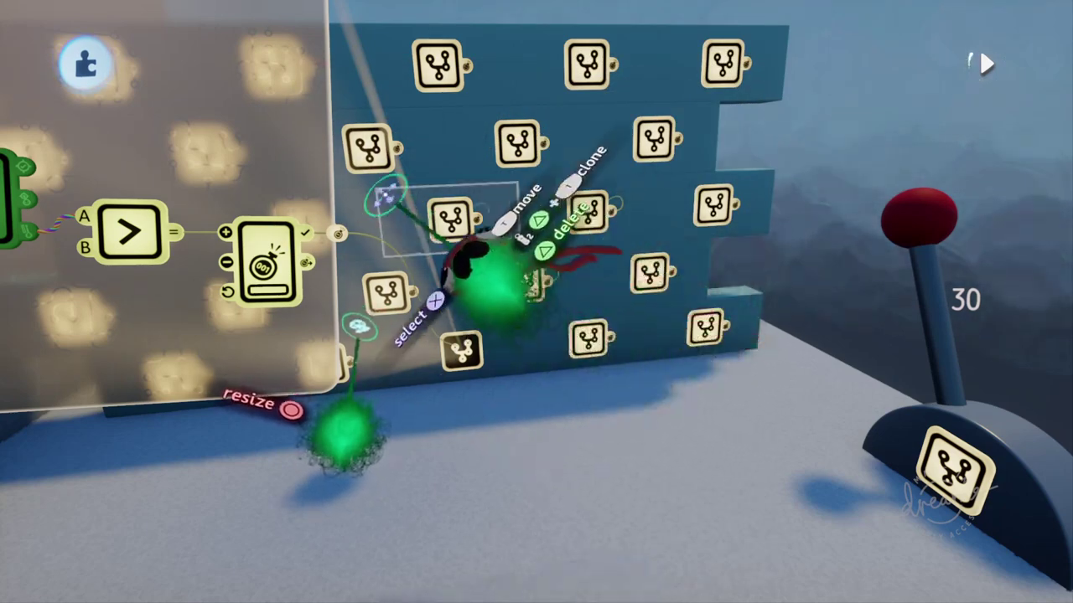
# Close the brick's microchip canvas and start test mode in front of the brick wall.
pyautogui.moveTo(493, 201); pyautogui.dragTo(618, 388, button='middle')
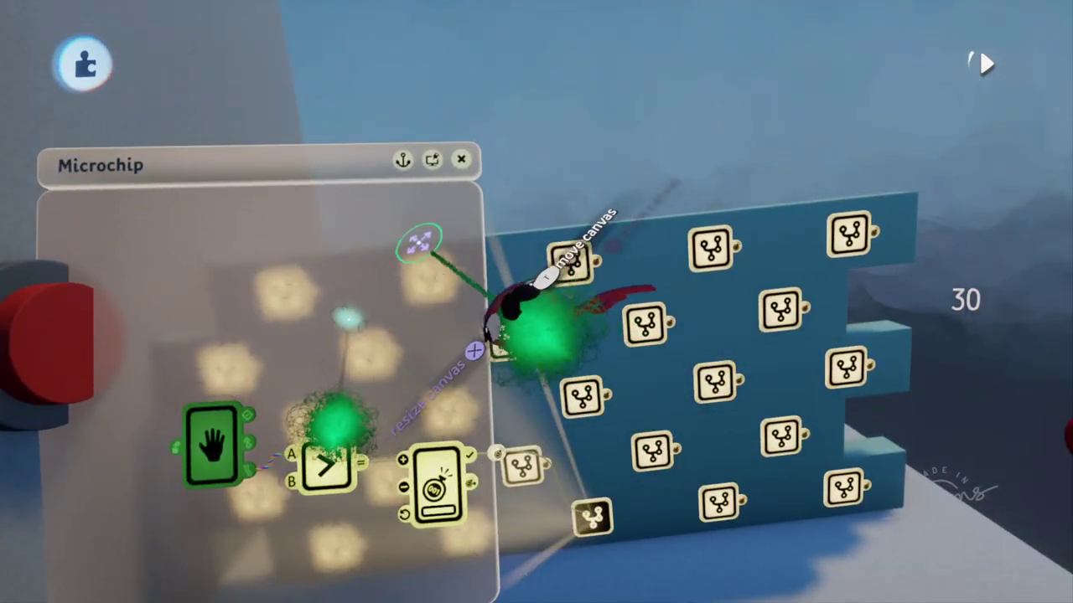
pyautogui.press('Escape')
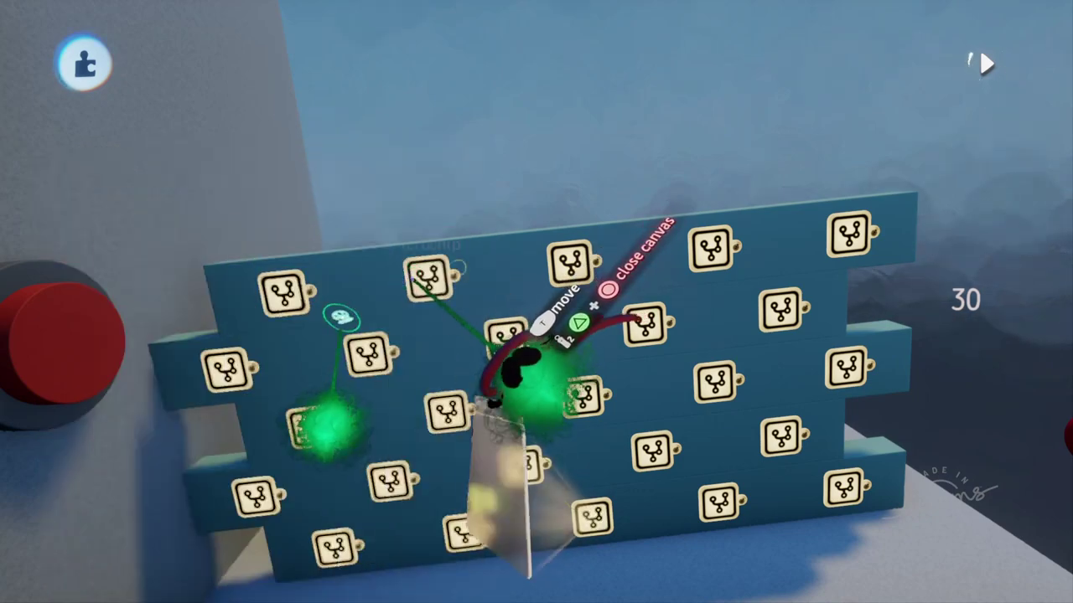
pyautogui.press('Tab')
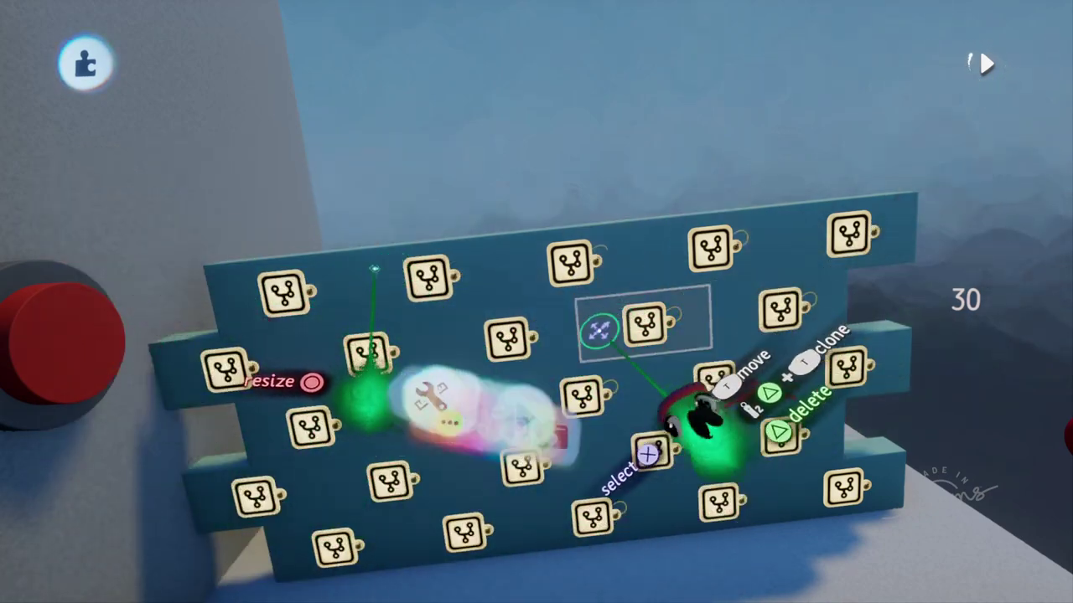
pyautogui.click(637, 383)
pyautogui.click(575, 331)
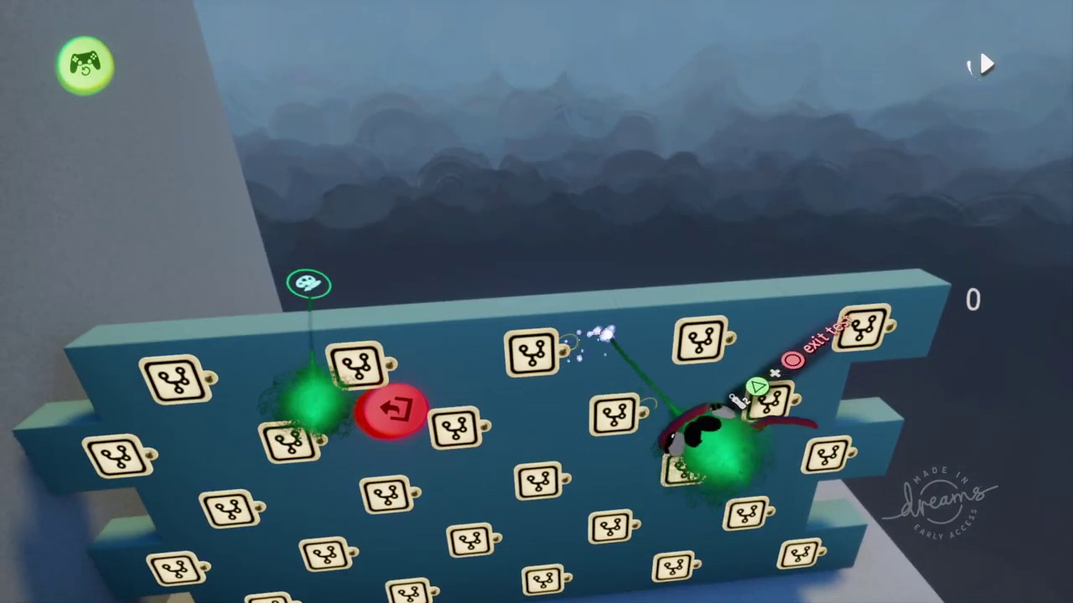
# Pull bricks out of the wall's upper rows to test their grab behaviour.
pyautogui.moveTo(607, 333); pyautogui.dragTo(578, 334, button='middle')
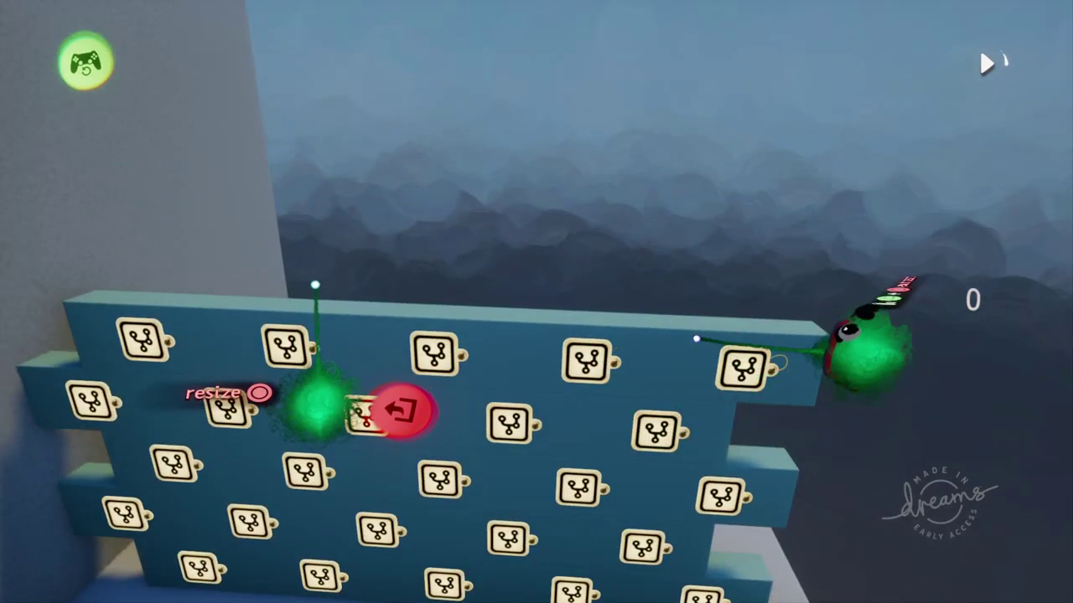
pyautogui.moveTo(696, 338); pyautogui.dragTo(1040, 103)
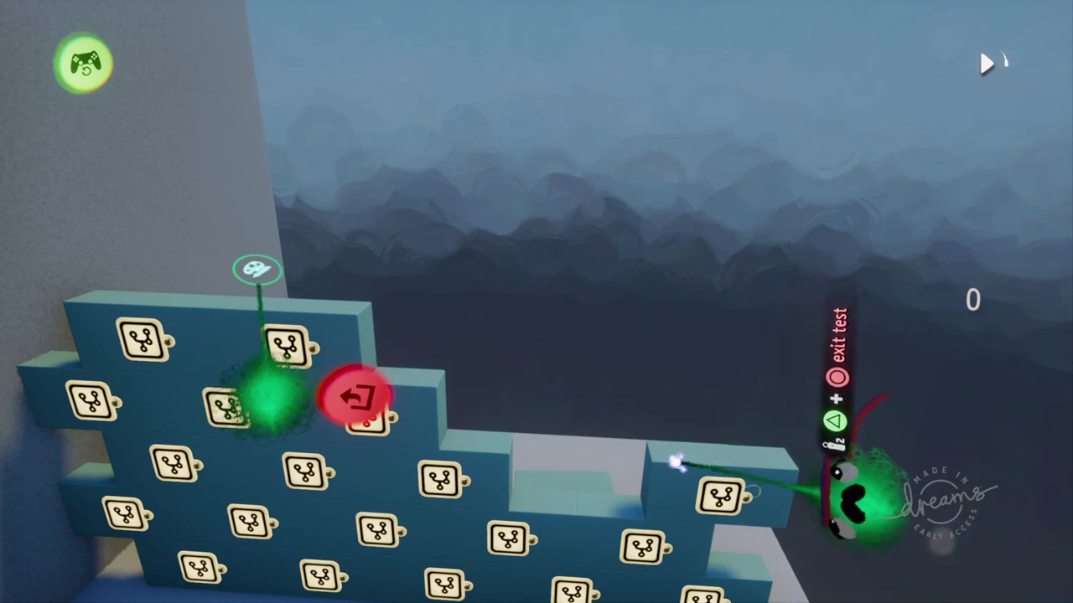
# Pull loose bricks from the wall's lower stepped end and throw them off the platform.
pyautogui.moveTo(675, 460); pyautogui.dragTo(927, 189)
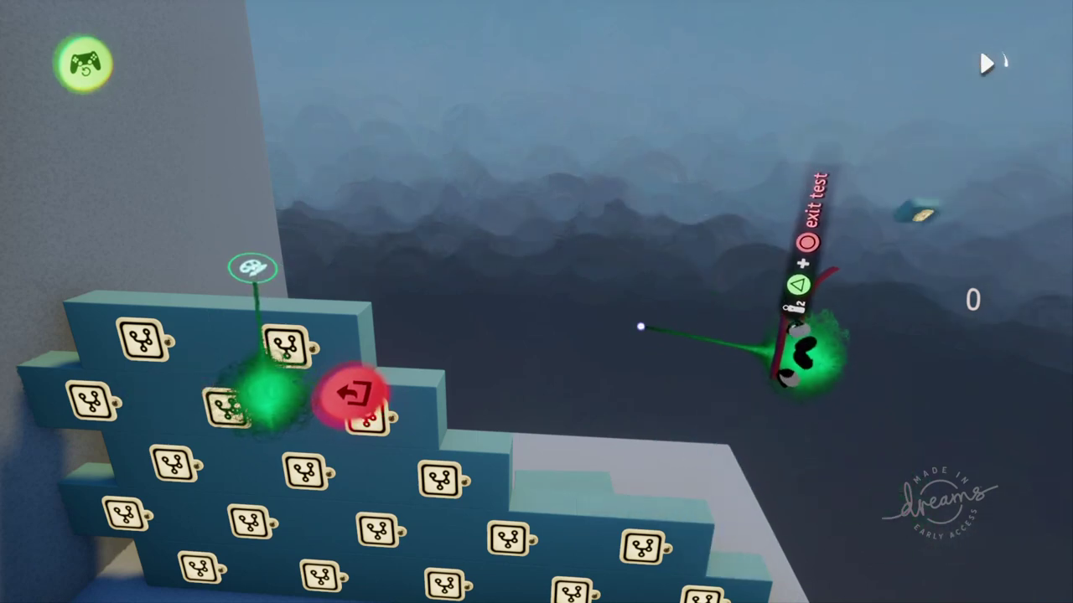
pyautogui.moveTo(603, 517); pyautogui.dragTo(918, 188)
# Open the lever's microchip and move its canvas beside the lever to review the Grab Sensor logic.
pyautogui.moveTo(611, 444); pyautogui.dragTo(639, 277, button='middle')
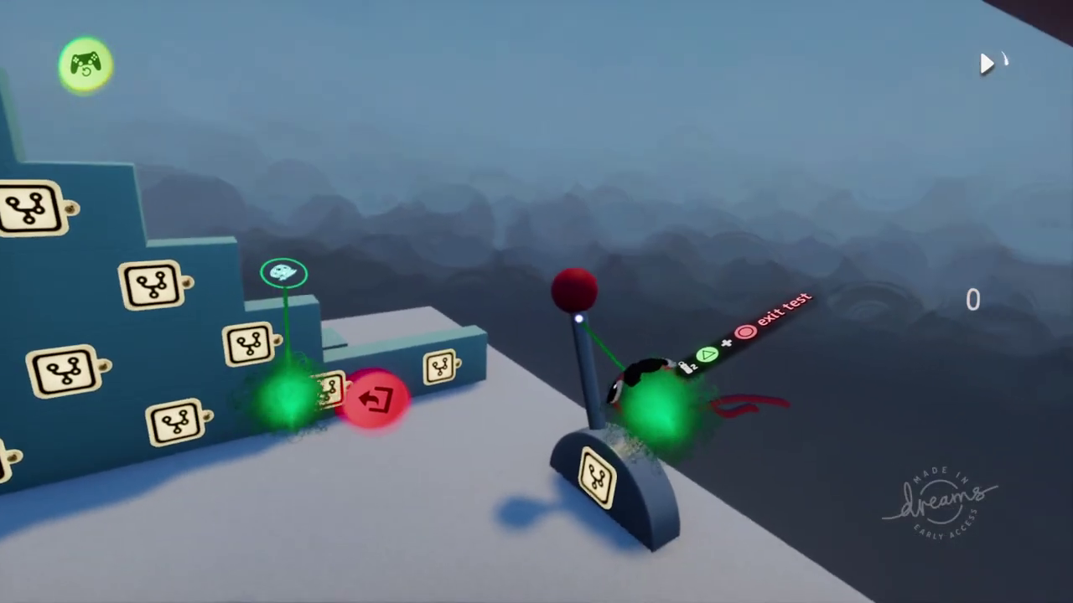
pyautogui.click(595, 474)
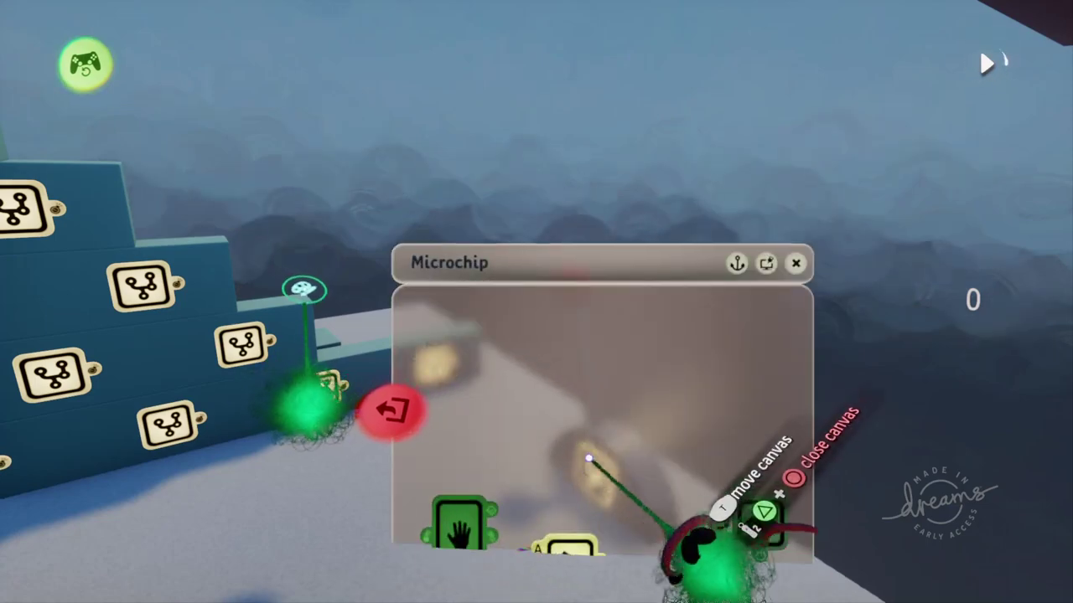
pyautogui.moveTo(594, 449); pyautogui.dragTo(279, 262)
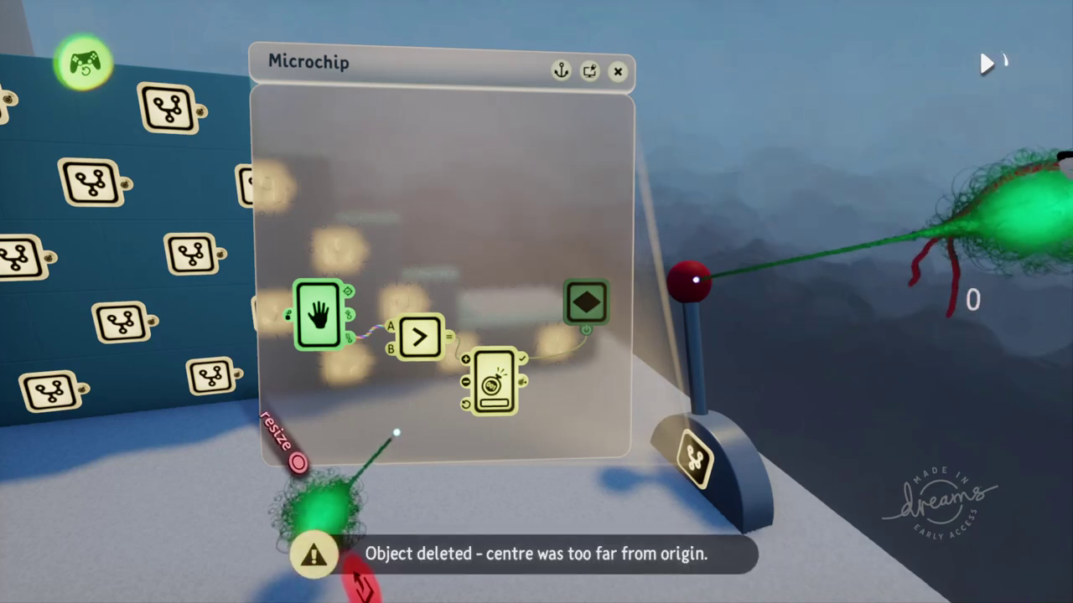
# Pull the red-knobbed lever to test its movement and close its microchip canvas.
pyautogui.moveTo(696, 280); pyautogui.dragTo(1023, 188, button='middle')
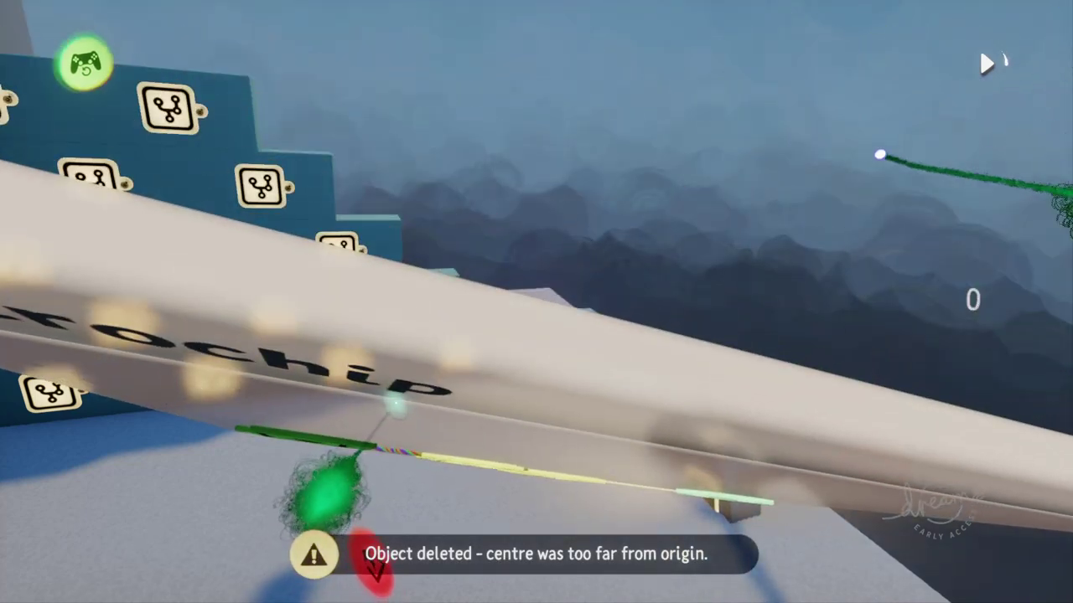
pyautogui.moveTo(881, 156); pyautogui.dragTo(620, 240, button='middle')
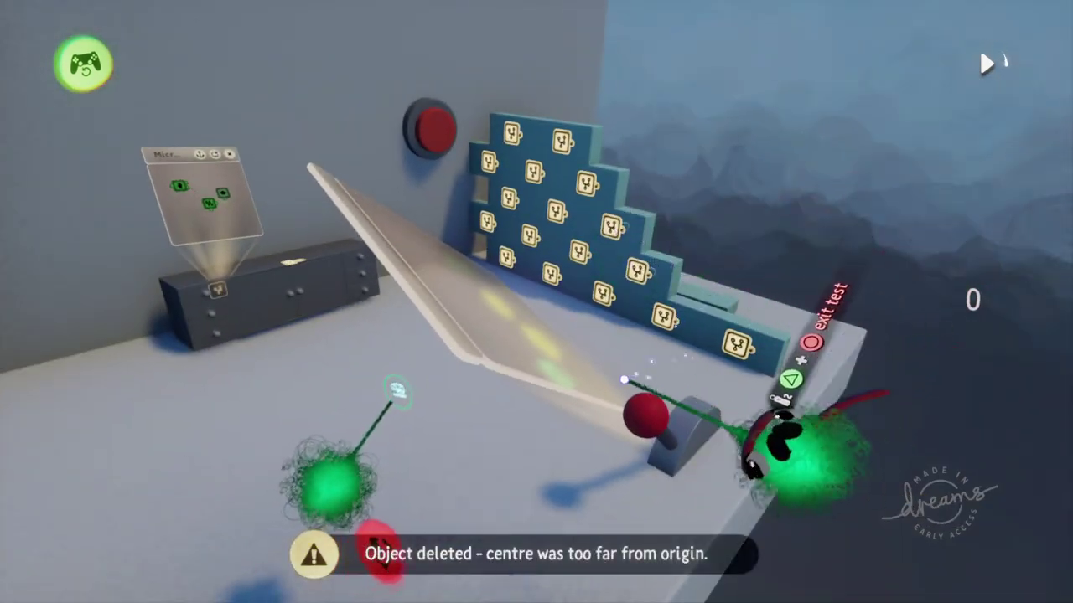
pyautogui.moveTo(501, 317); pyautogui.dragTo(544, 363, button='middle')
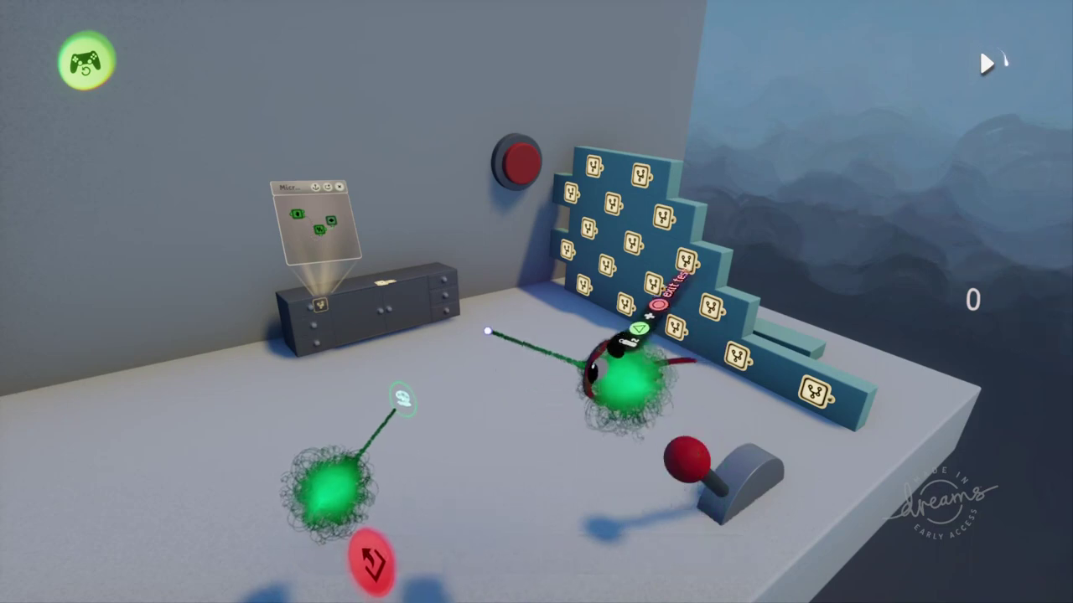
pyautogui.moveTo(424, 321); pyautogui.dragTo(500, 397, button='middle')
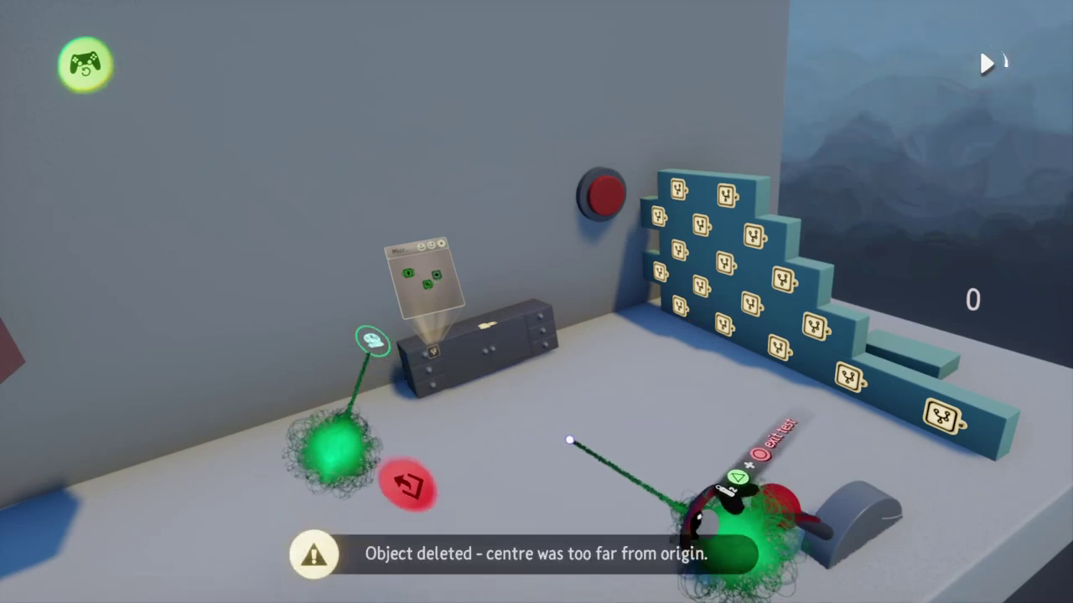